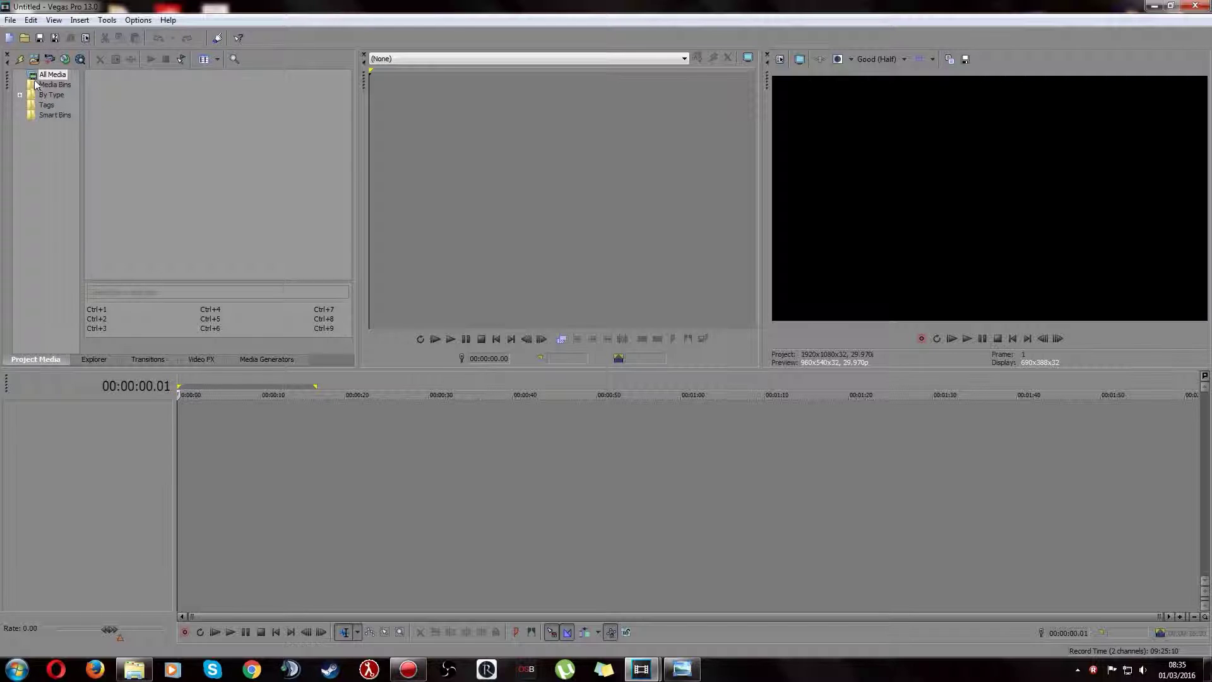
Step: Import images.jpg and place the gradient image on a new video track
{"action": "left_click", "coordinate": [34, 60]}
{"action": "left_click", "coordinate": [555, 245]}
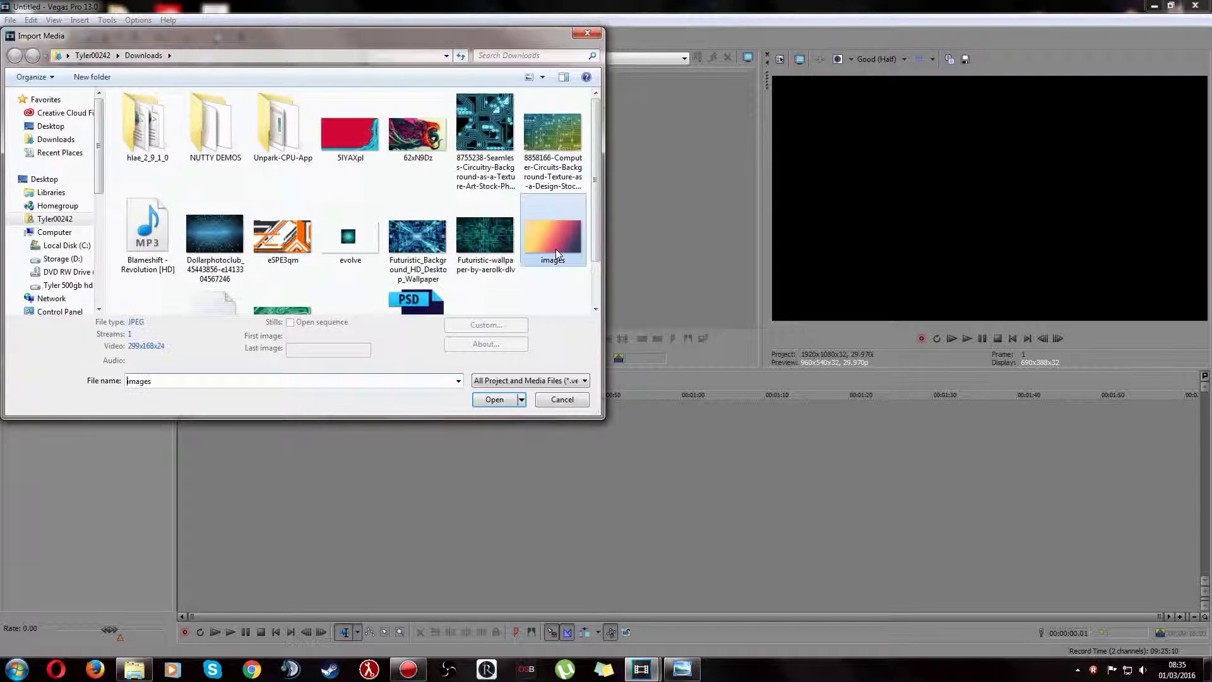
{"action": "left_click", "coordinate": [493, 400]}
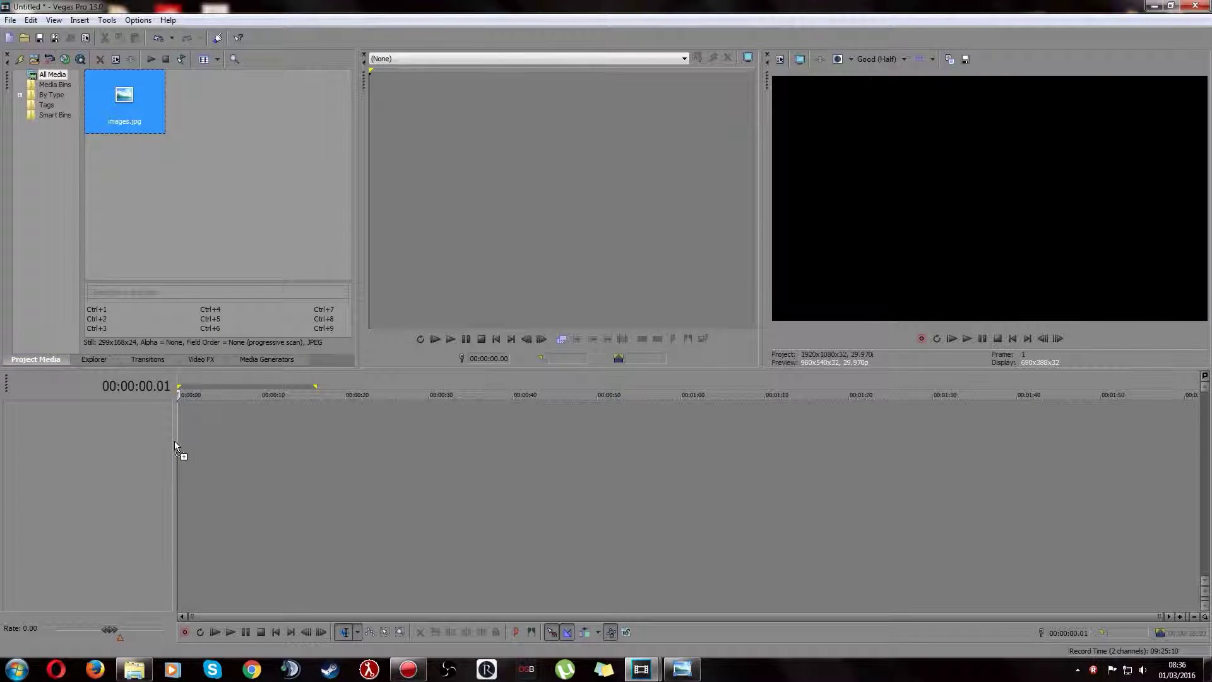
{"action": "left_click_drag", "start_coordinate": [112, 100], "coordinate": [175, 441]}
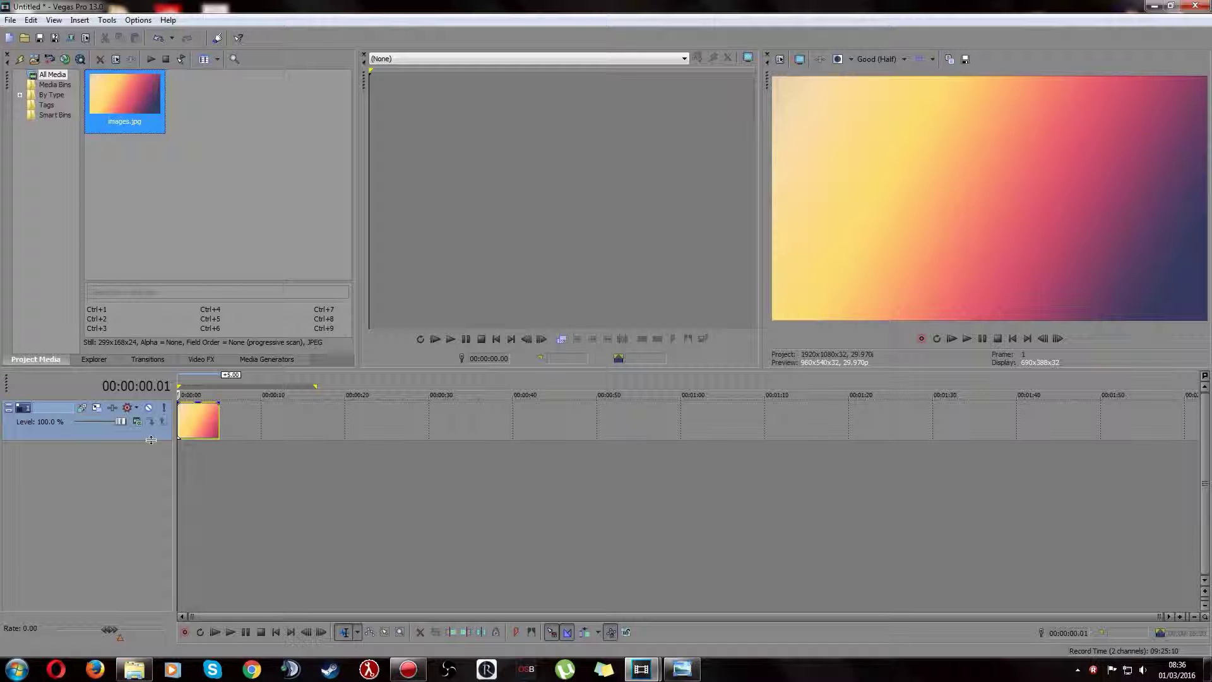
Step: In the gradient clip's properties, disable resampling and stop maintaining aspect ratio
{"action": "right_click", "coordinate": [191, 416]}
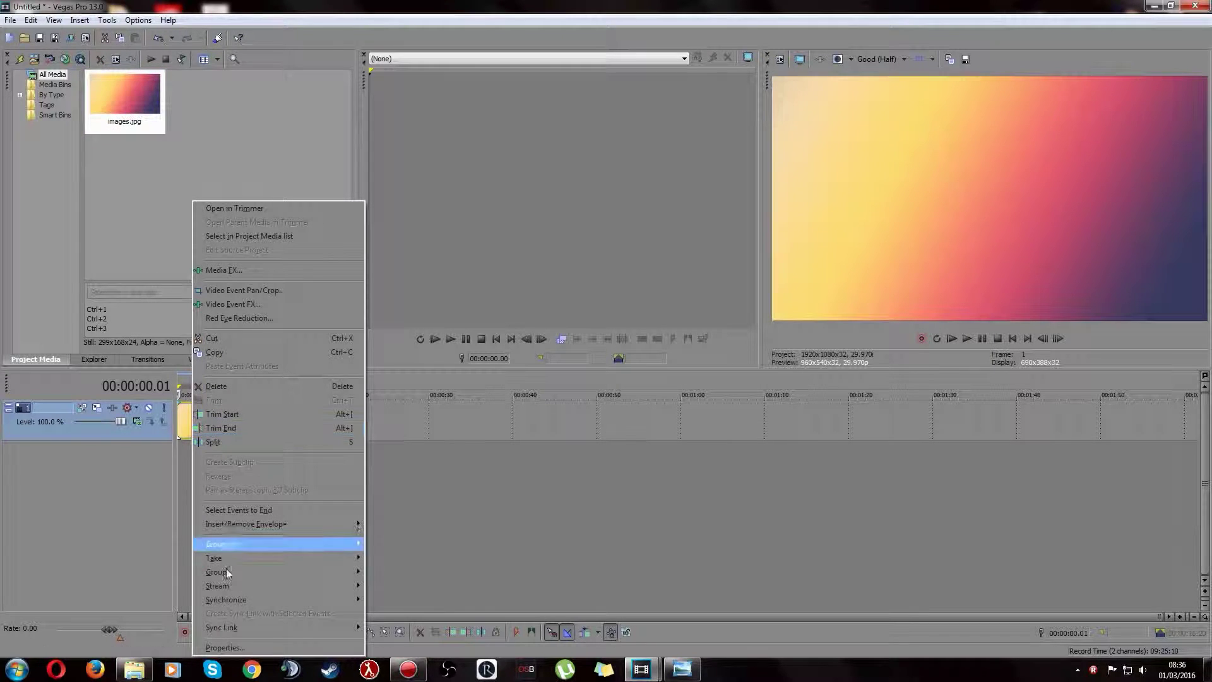
{"action": "left_click", "coordinate": [229, 650]}
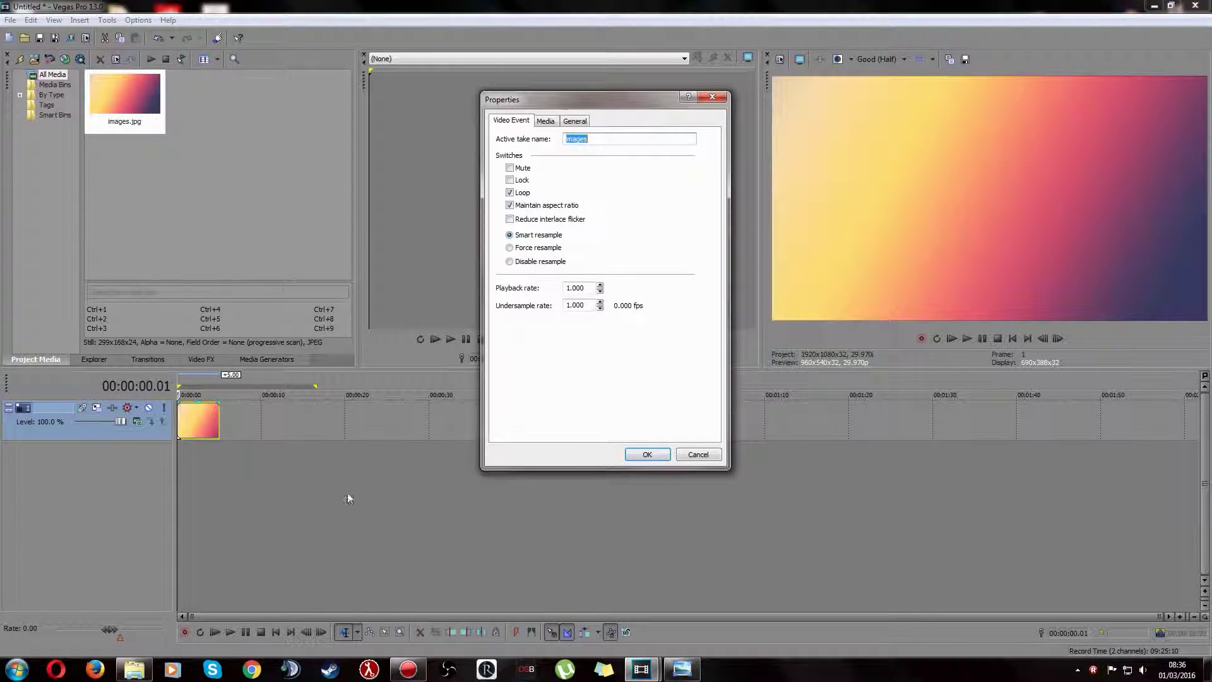
{"action": "left_click", "coordinate": [527, 263]}
{"action": "left_click", "coordinate": [647, 455]}
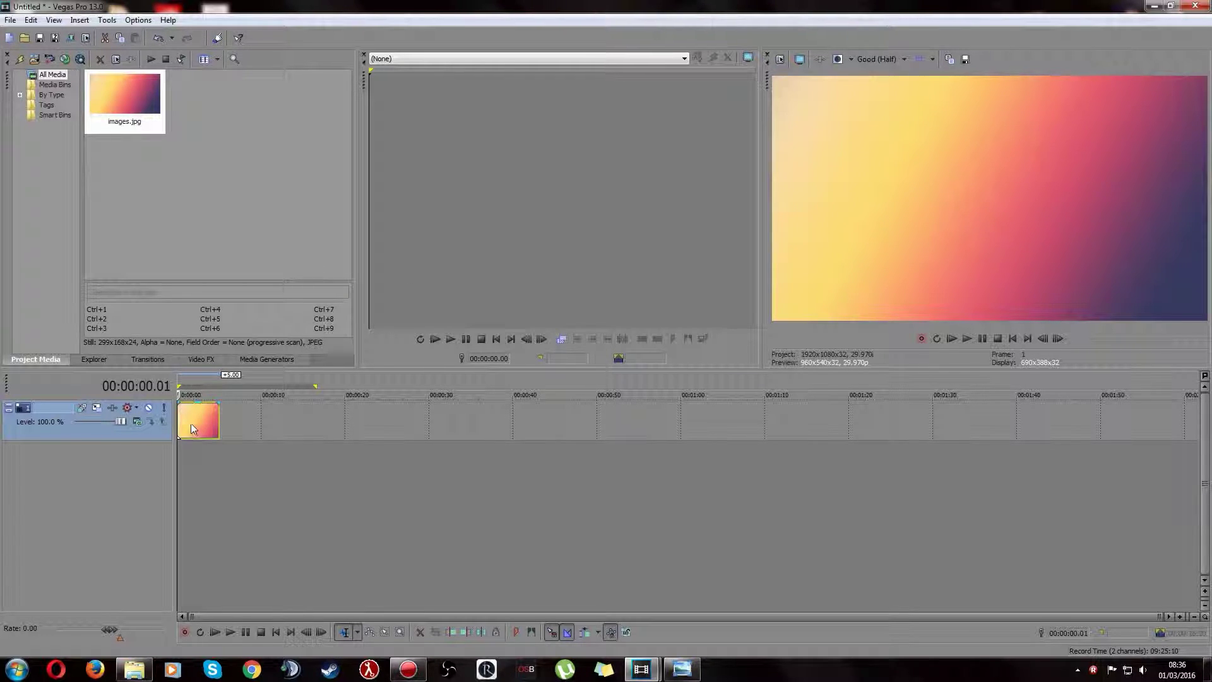
{"action": "left_click", "coordinate": [265, 359]}
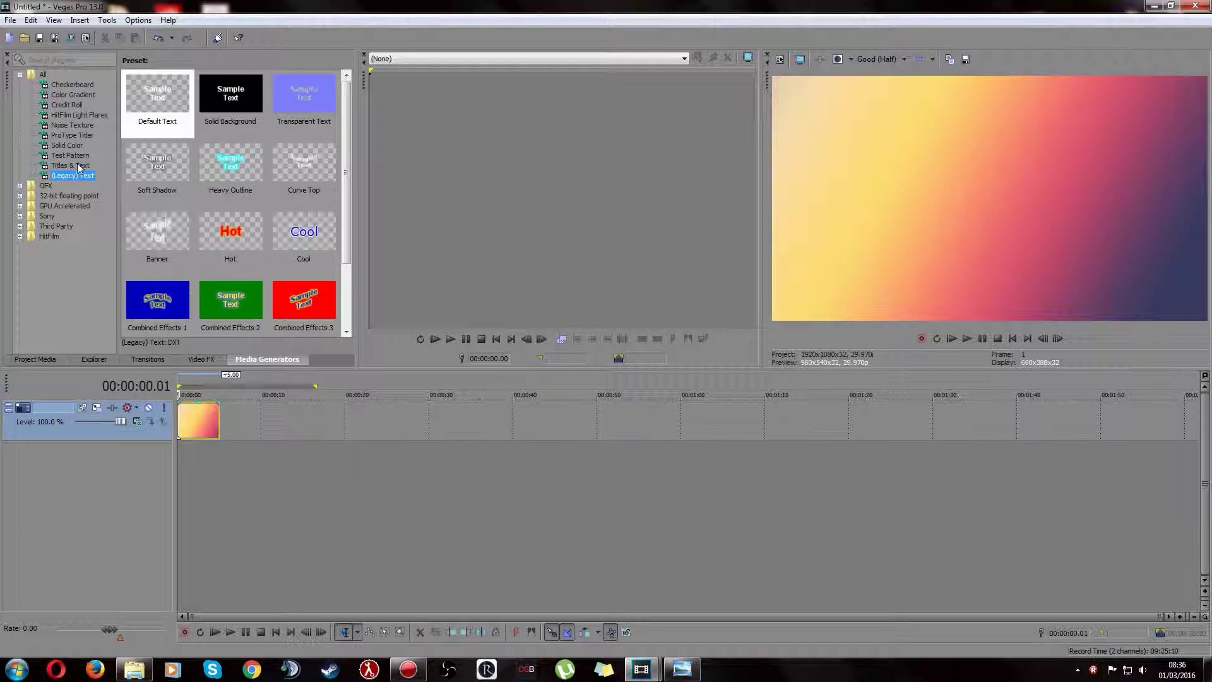
Step: Place a Default Text legacy text event on a new track at the timeline start
{"action": "left_click_drag", "start_coordinate": [152, 92], "coordinate": [270, 384]}
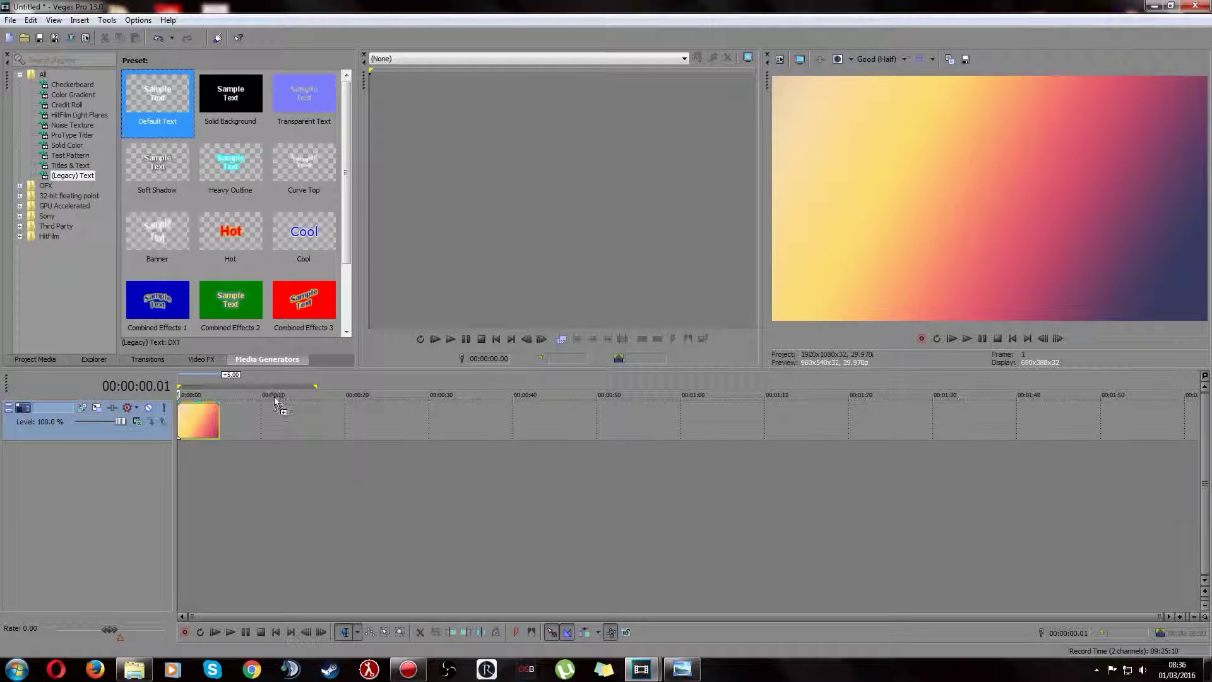
{"action": "left_click_drag", "start_coordinate": [190, 478], "coordinate": [182, 472]}
{"action": "left_click", "coordinate": [371, 332]}
Step: Replace the placeholder text with TYREX and close the text generator
{"action": "key", "text": "ctrl+a"}
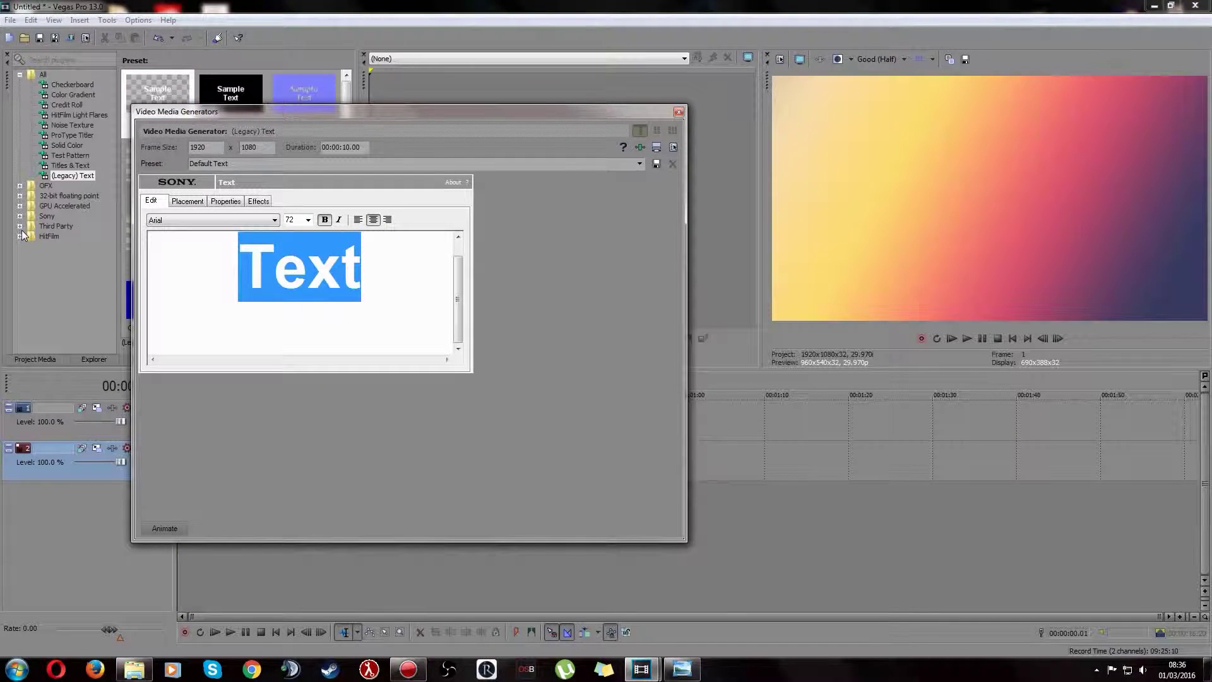
{"action": "key", "text": "BackSpace"}
{"action": "key", "text": "BackSpace"}
{"action": "key", "text": "BackSpace"}
{"action": "key", "text": "BackSpace"}
{"action": "key", "text": "BackSpace"}
{"action": "key", "text": "BackSpace"}
{"action": "key", "text": "BackSpace"}
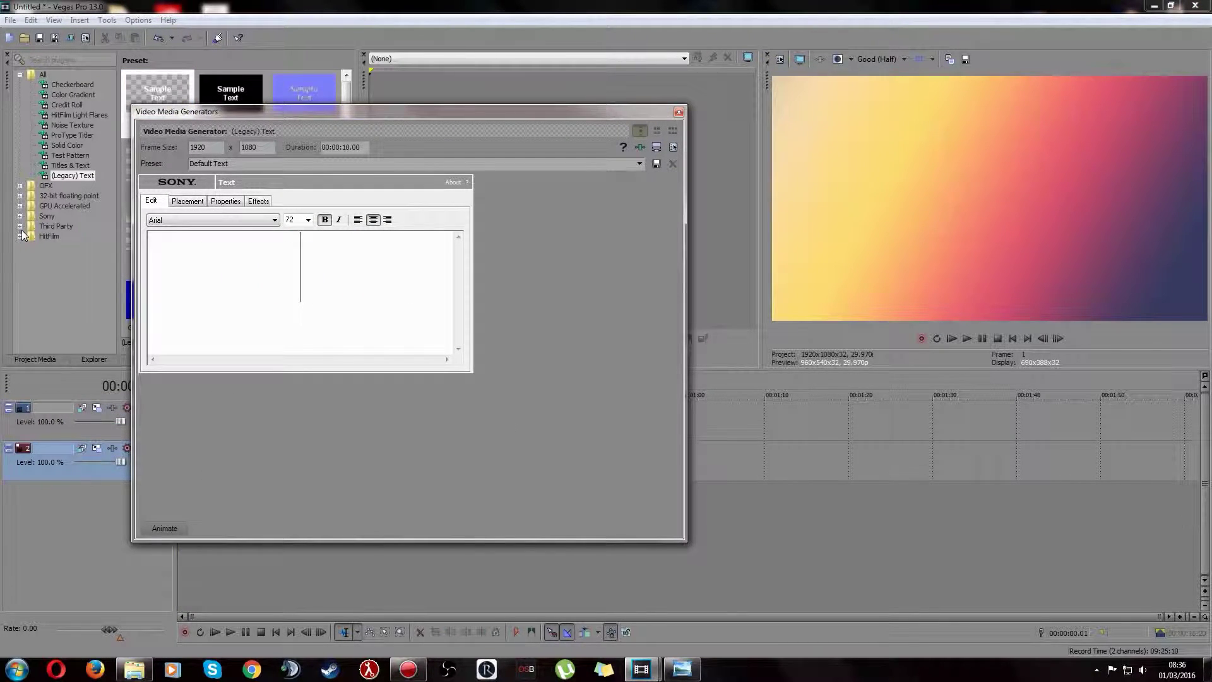
{"action": "type", "text": "TYREX"}
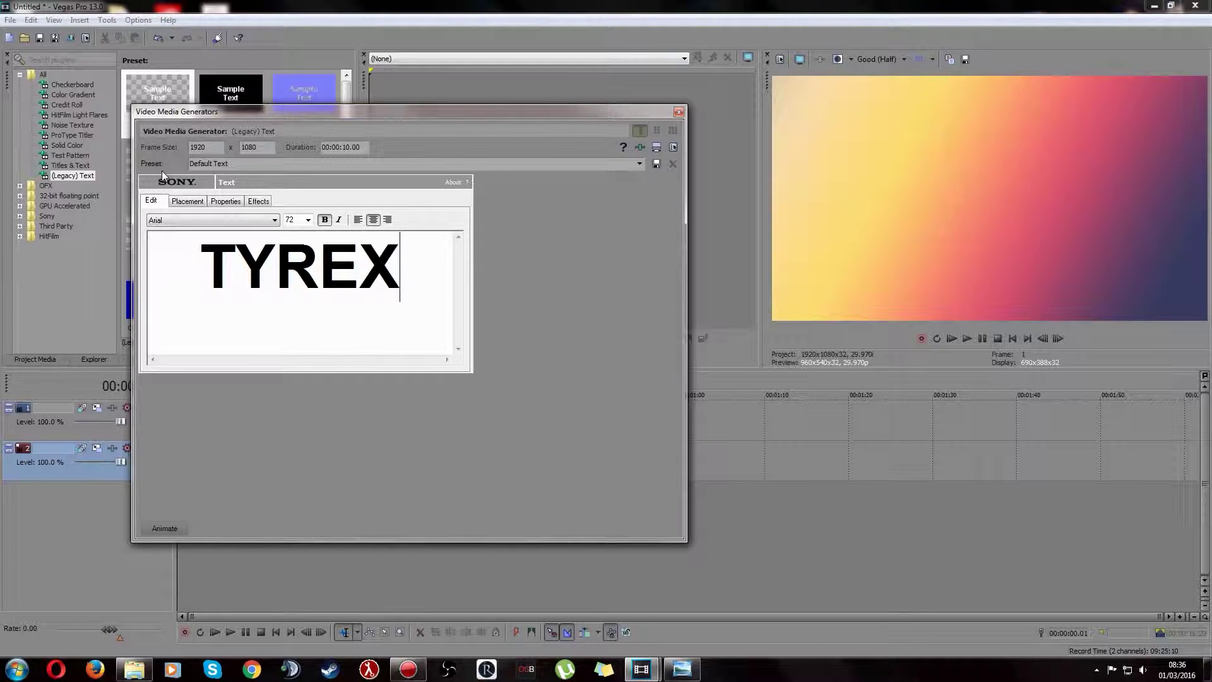
{"action": "left_click", "coordinate": [187, 201]}
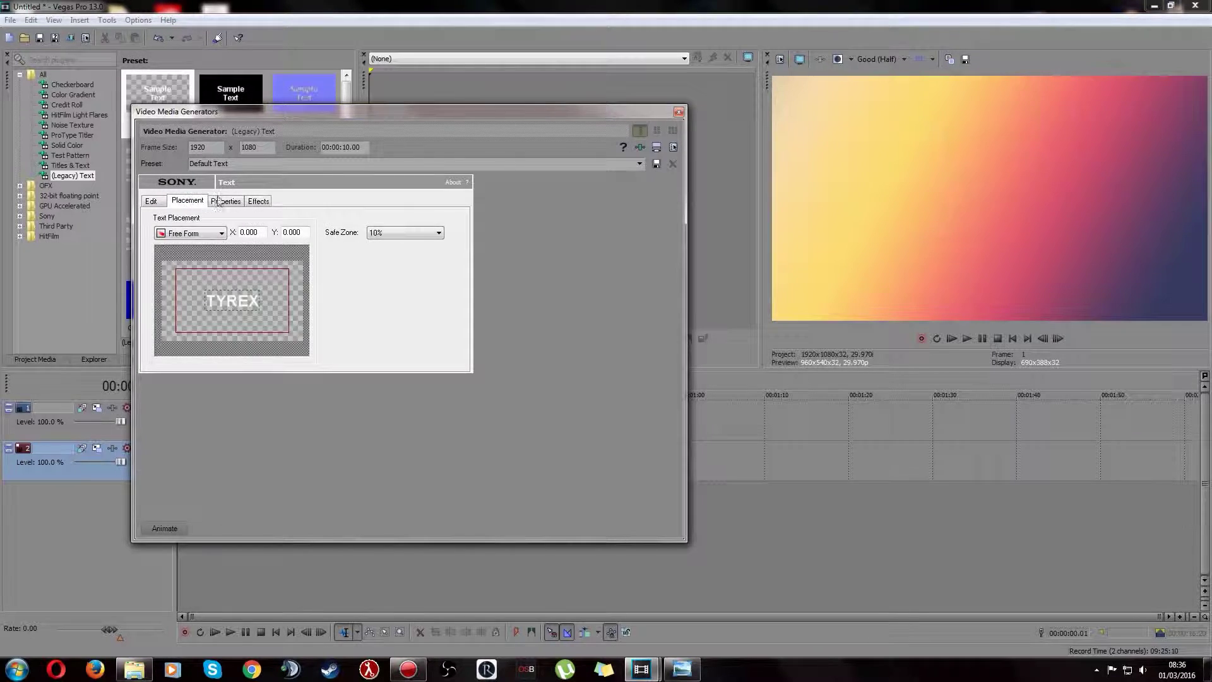
{"action": "left_click", "coordinate": [225, 201]}
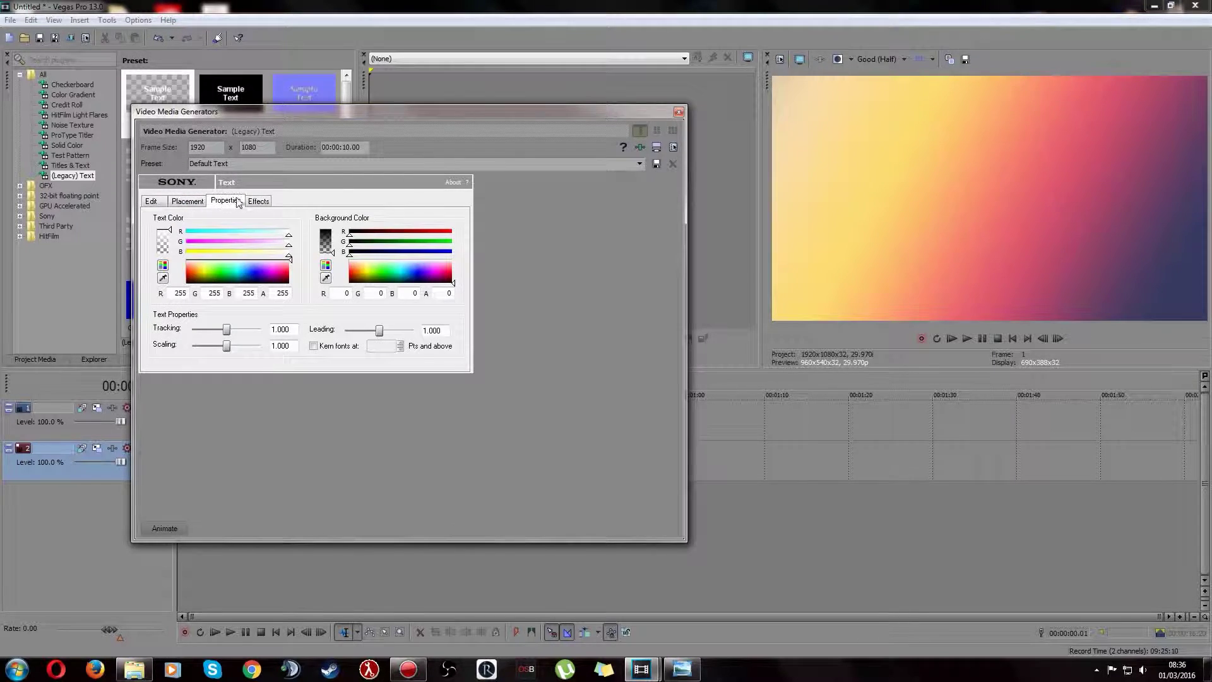
{"action": "left_click", "coordinate": [156, 203]}
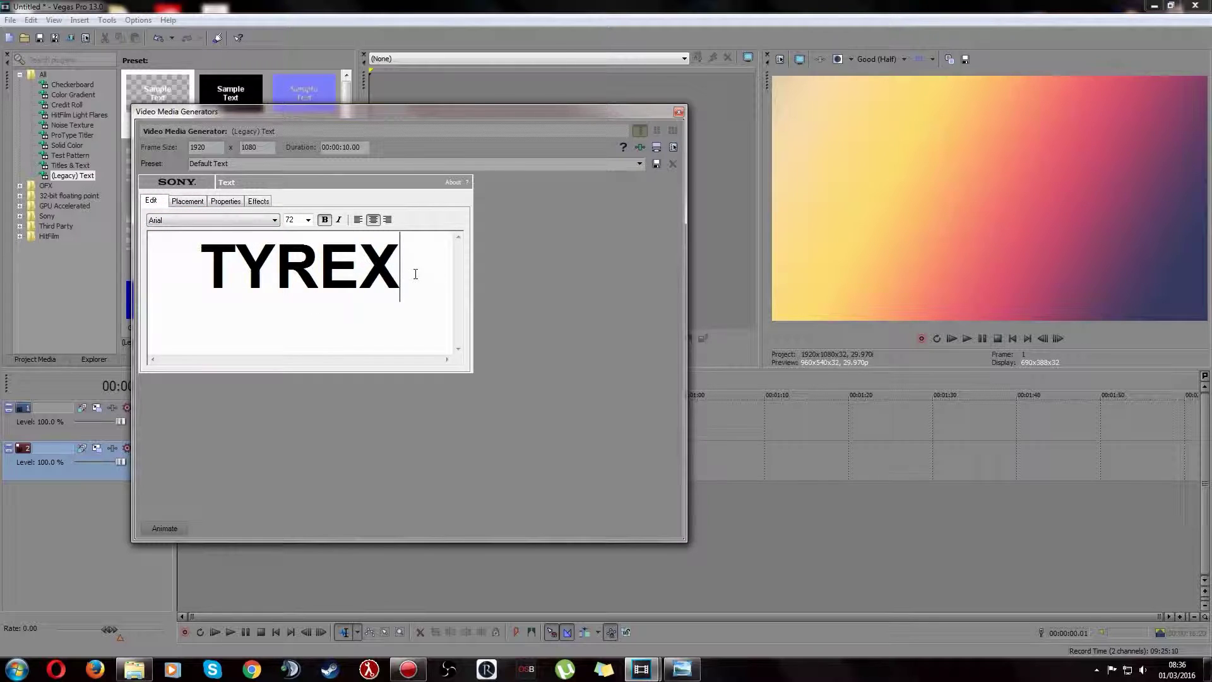
{"action": "left_click", "coordinate": [678, 112]}
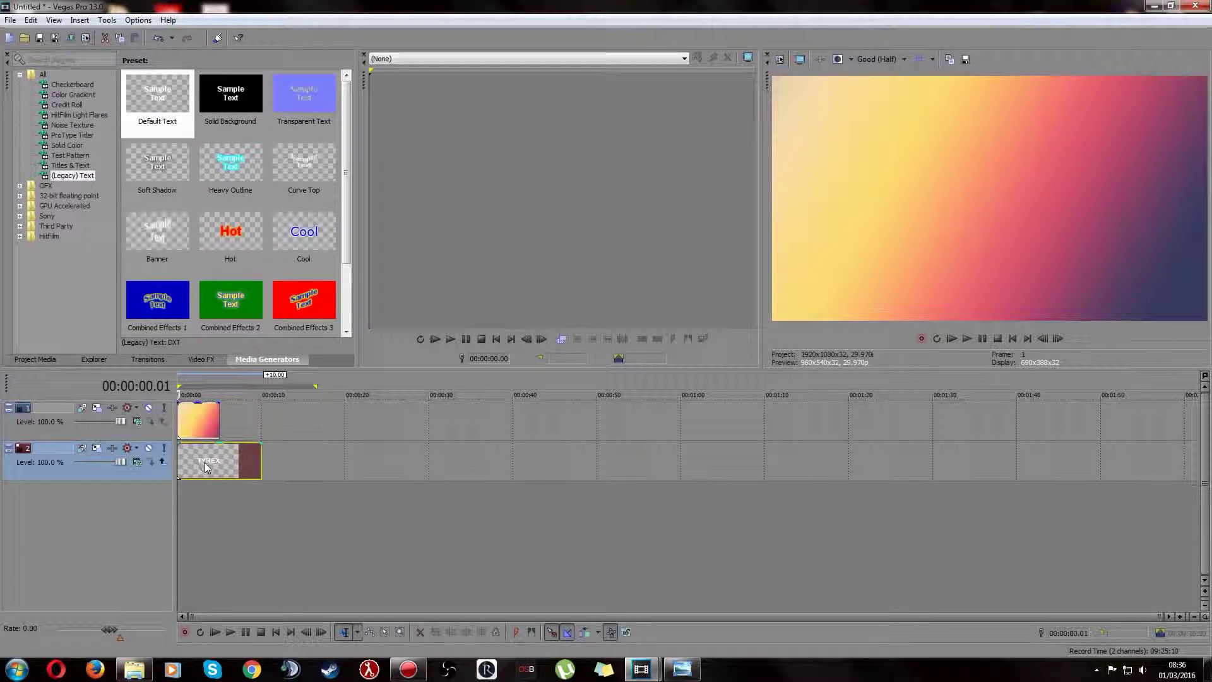
Step: Set the gradient track's compositing mode to Multiply (Mask) over the TYREX text track
{"action": "left_click", "coordinate": [164, 463]}
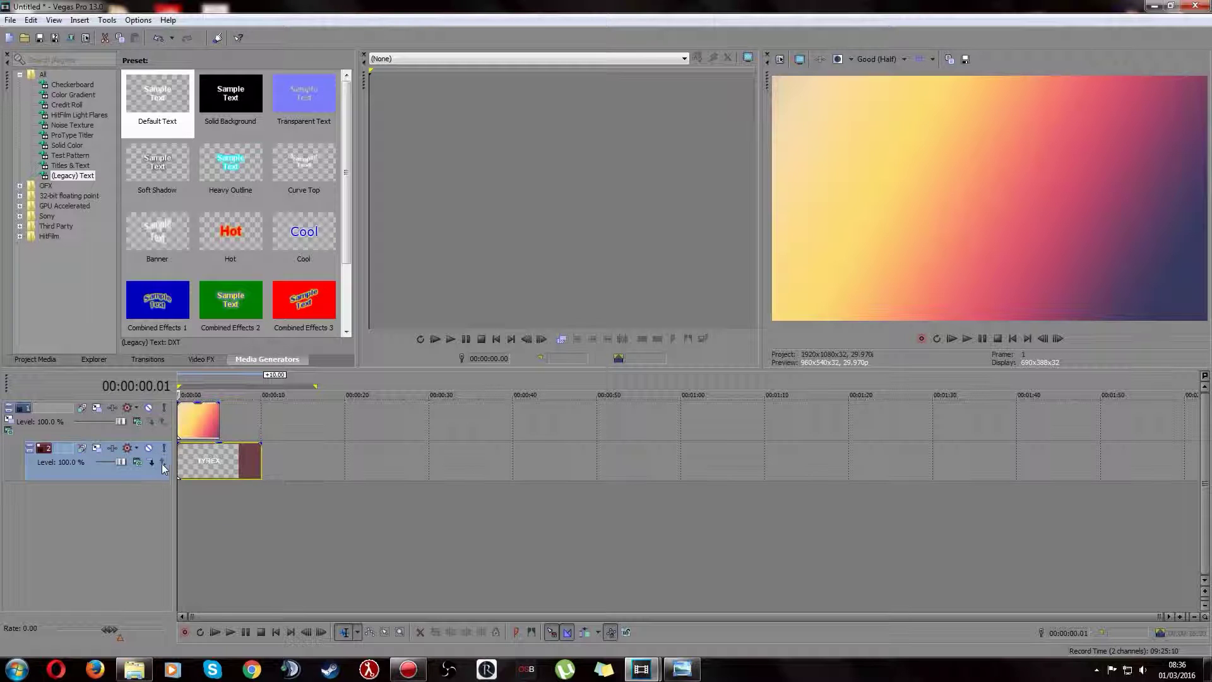
{"action": "left_click", "coordinate": [85, 431]}
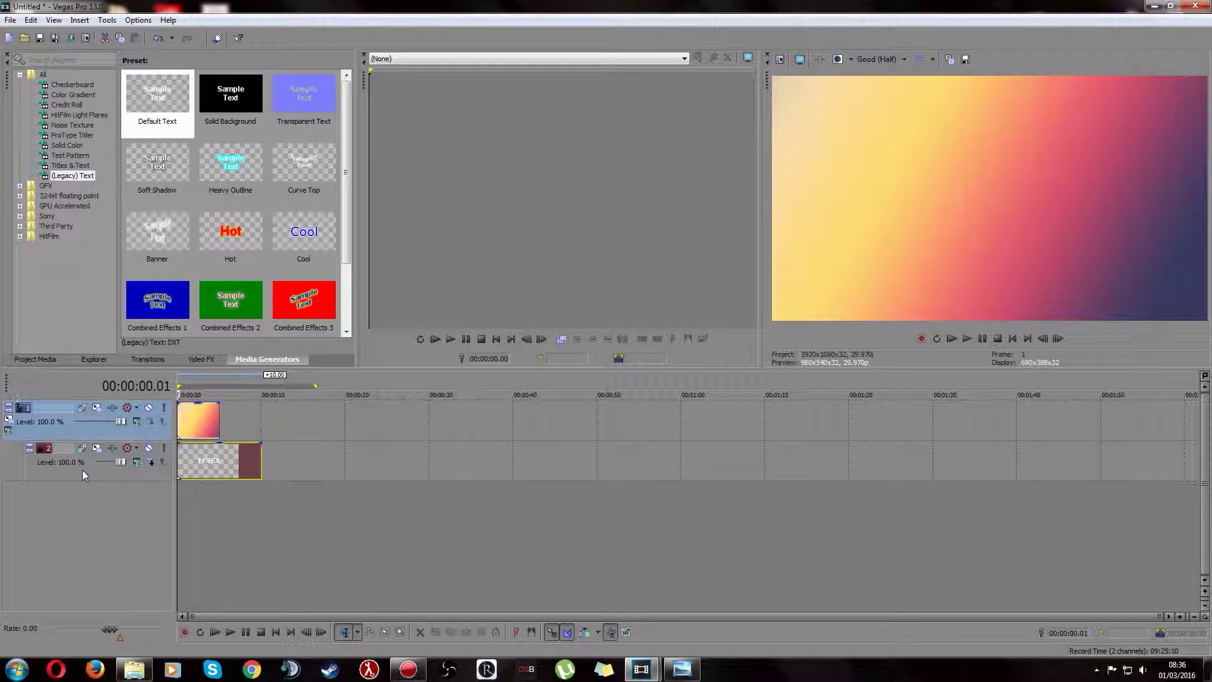
{"action": "left_click", "coordinate": [82, 470]}
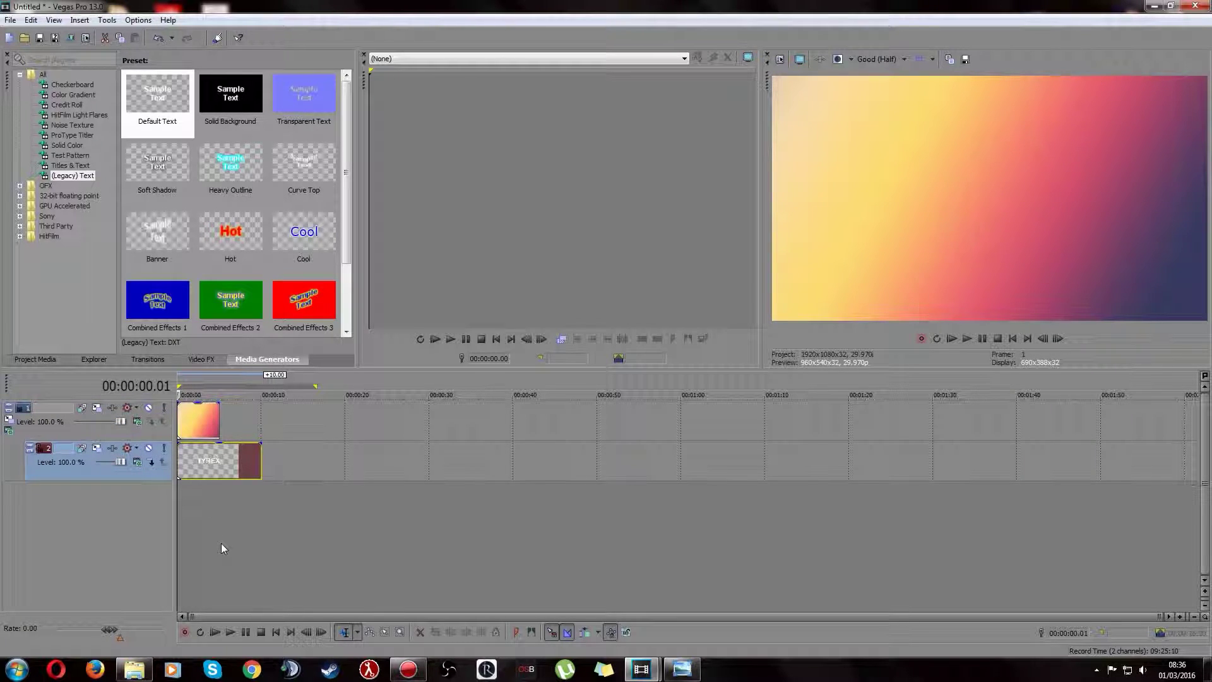
{"action": "left_click", "coordinate": [110, 436]}
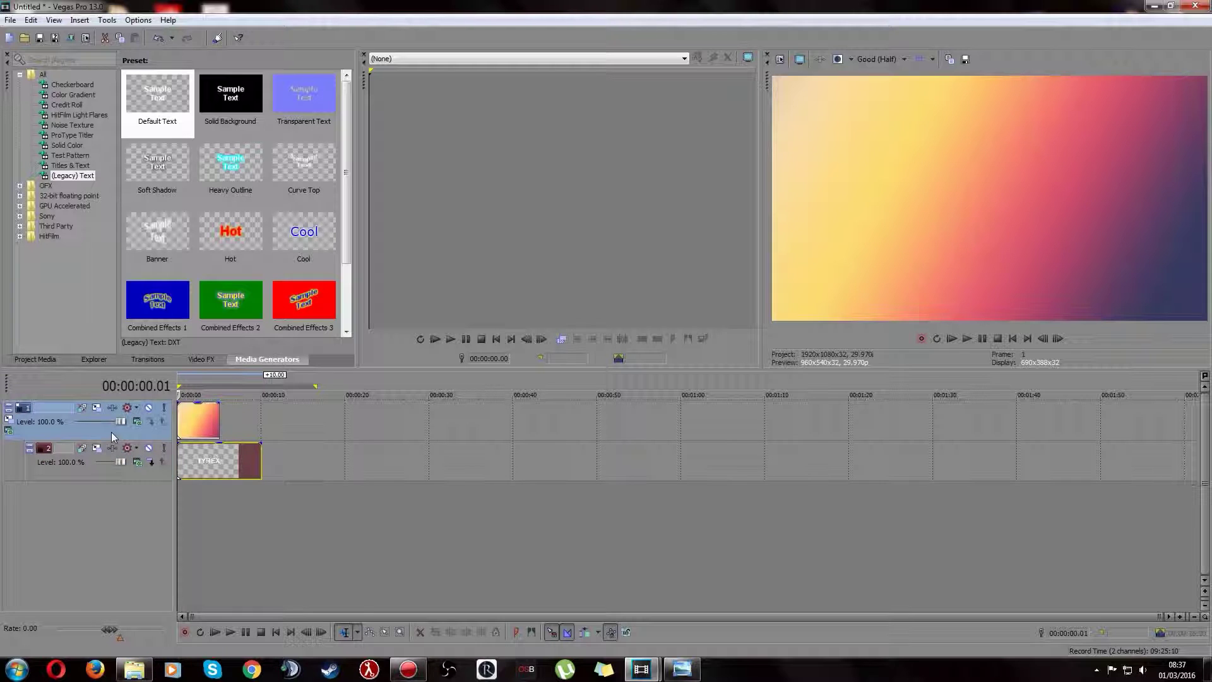
{"action": "left_click", "coordinate": [193, 416]}
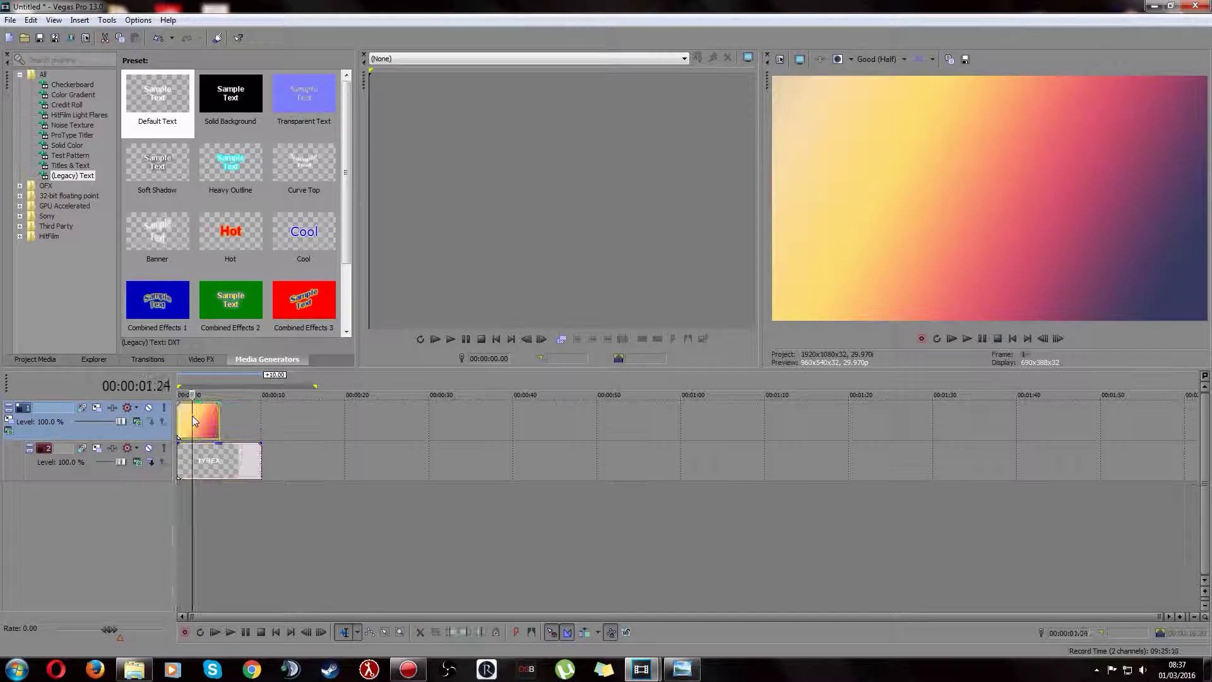
{"action": "left_click", "coordinate": [138, 424]}
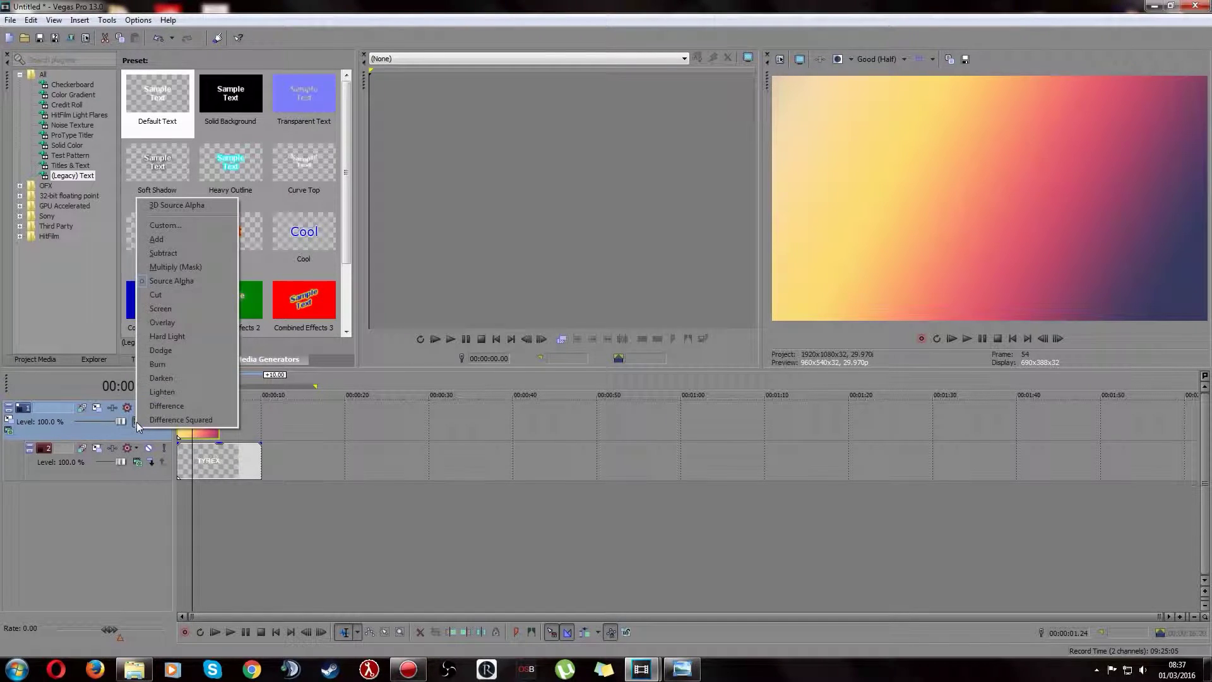
{"action": "left_click", "coordinate": [170, 266]}
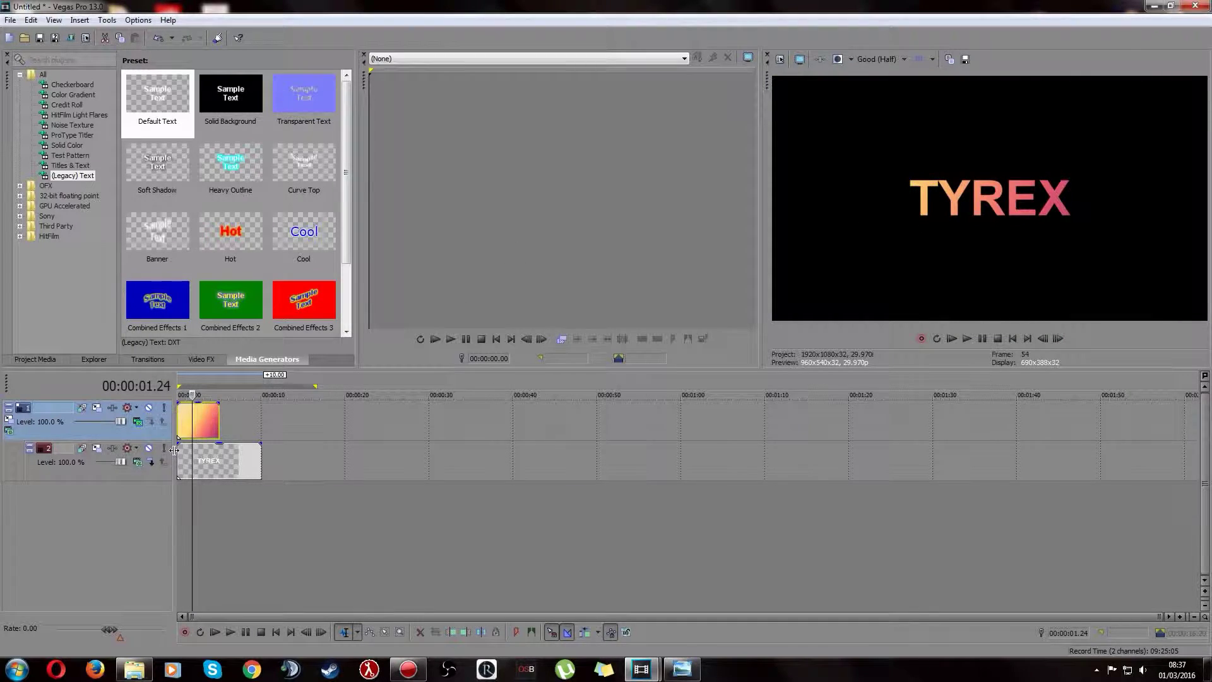
{"action": "left_click", "coordinate": [206, 462]}
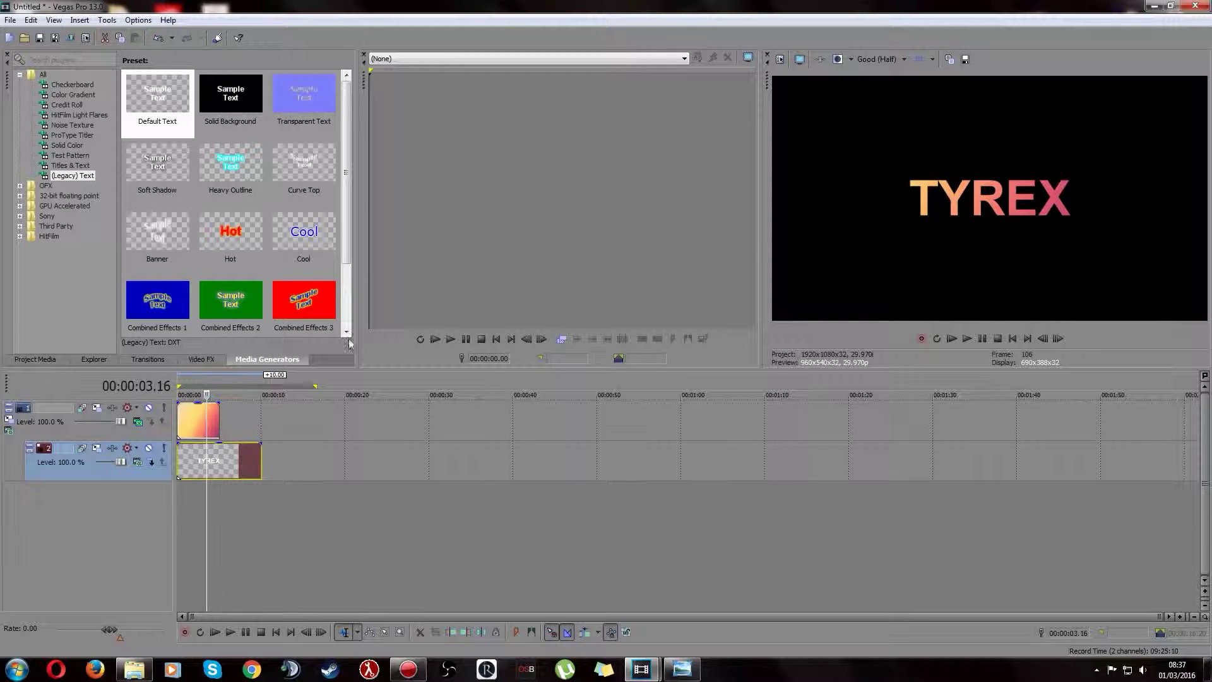
{"action": "left_click", "coordinate": [190, 421]}
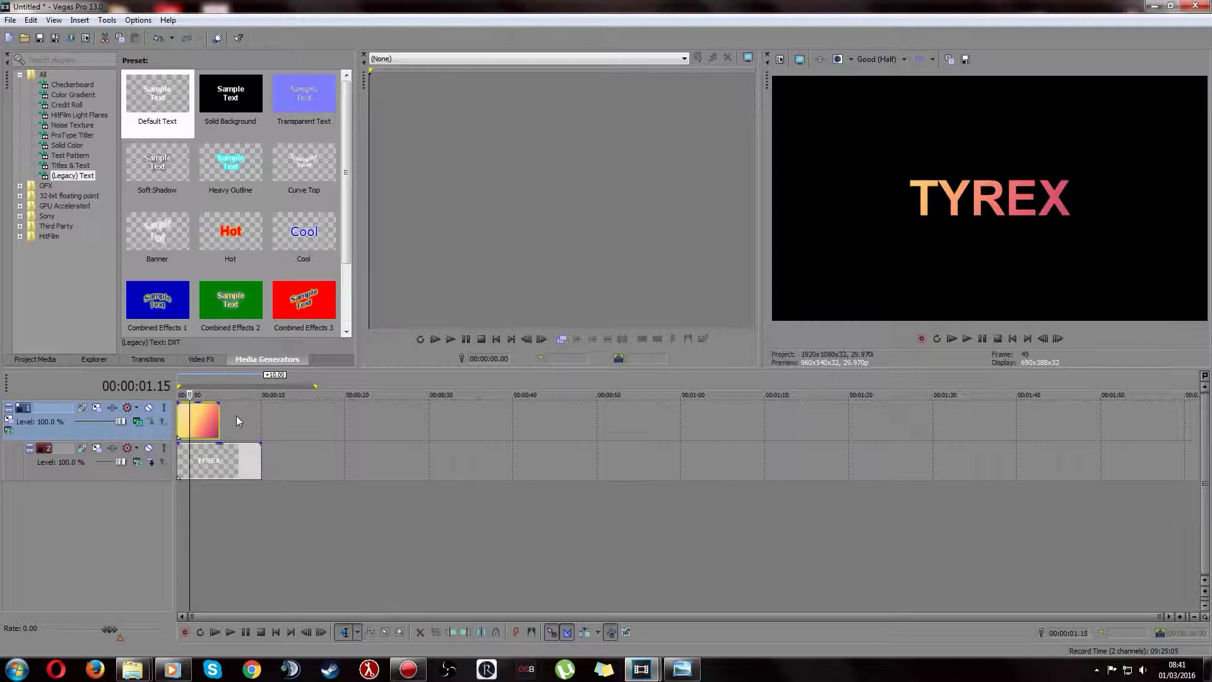
{"action": "right_click", "coordinate": [203, 418]}
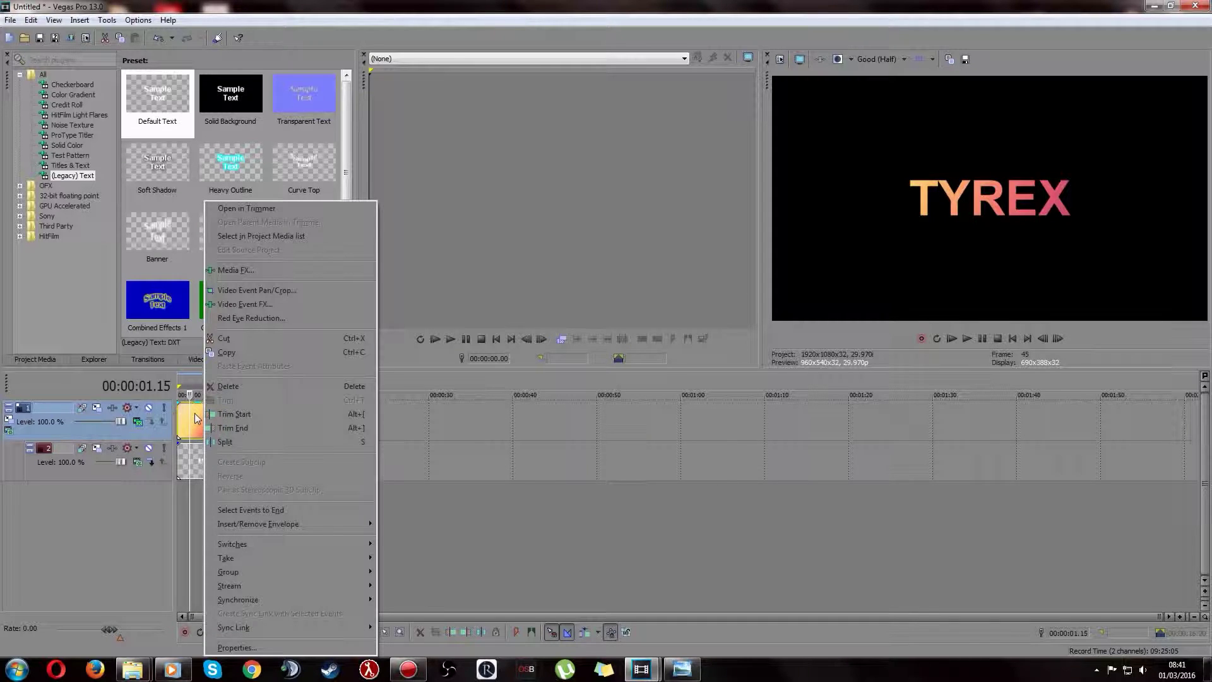
Step: Set gradient pan/crop keyframes at the start, a later point, and about one second
{"action": "left_click", "coordinate": [243, 291]}
{"action": "left_click", "coordinate": [145, 571]}
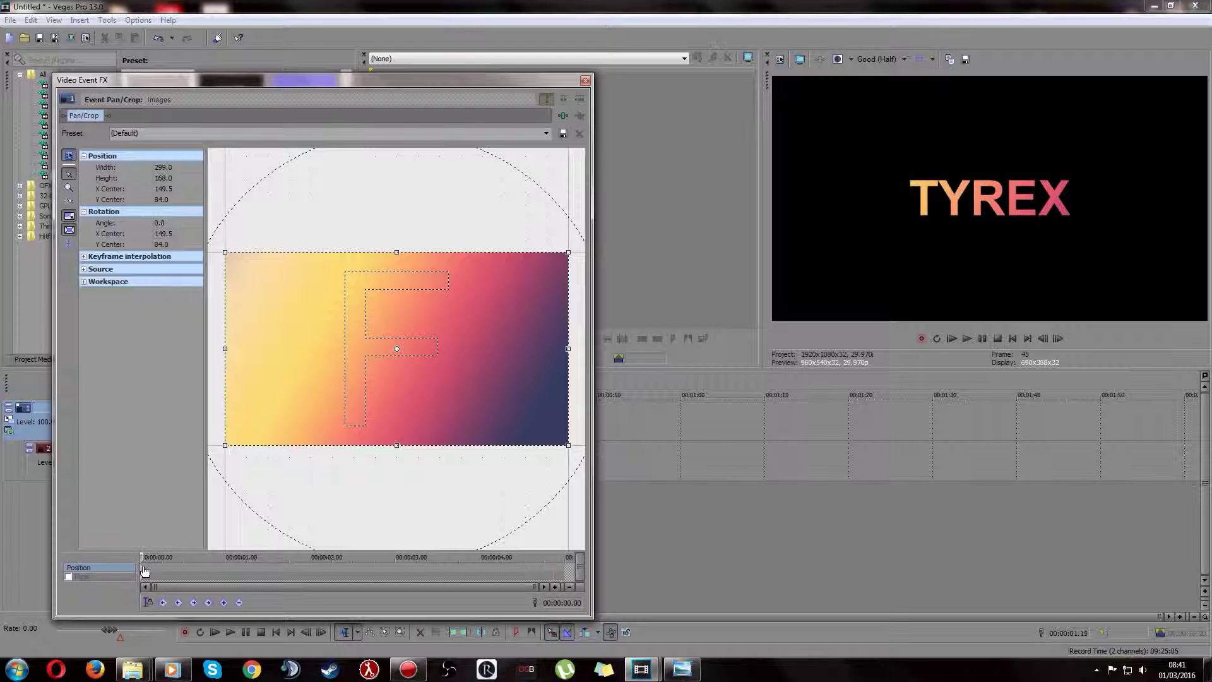
{"action": "left_click_drag", "start_coordinate": [225, 444], "coordinate": [253, 431]}
{"action": "left_click", "coordinate": [182, 572]}
{"action": "left_click_drag", "start_coordinate": [312, 409], "coordinate": [345, 416]}
{"action": "left_click", "coordinate": [227, 568]}
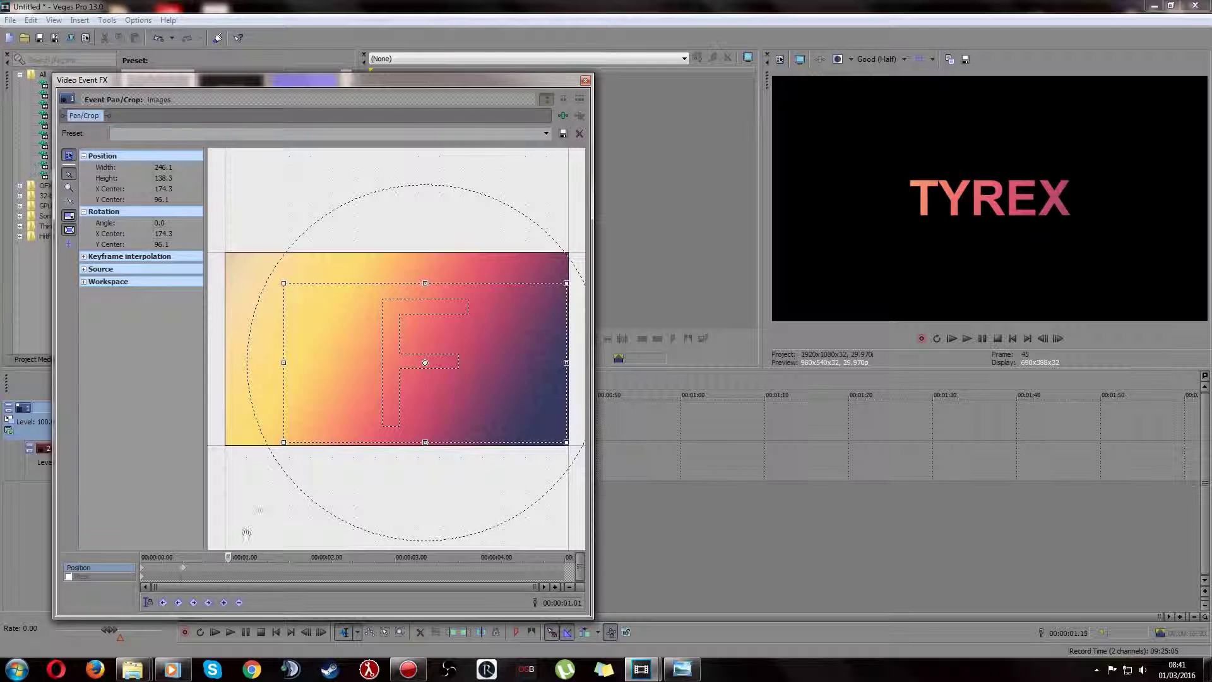
{"action": "mouse_move", "coordinate": [360, 407]}
{"action": "left_mouse_down"}
{"action": "mouse_move", "coordinate": [293, 376]}
{"action": "mouse_move", "coordinate": [328, 401]}
{"action": "left_mouse_up"}
Step: Add further keyframes moving the frame up-left and down-right, then close Pan/Crop
{"action": "left_click", "coordinate": [334, 574]}
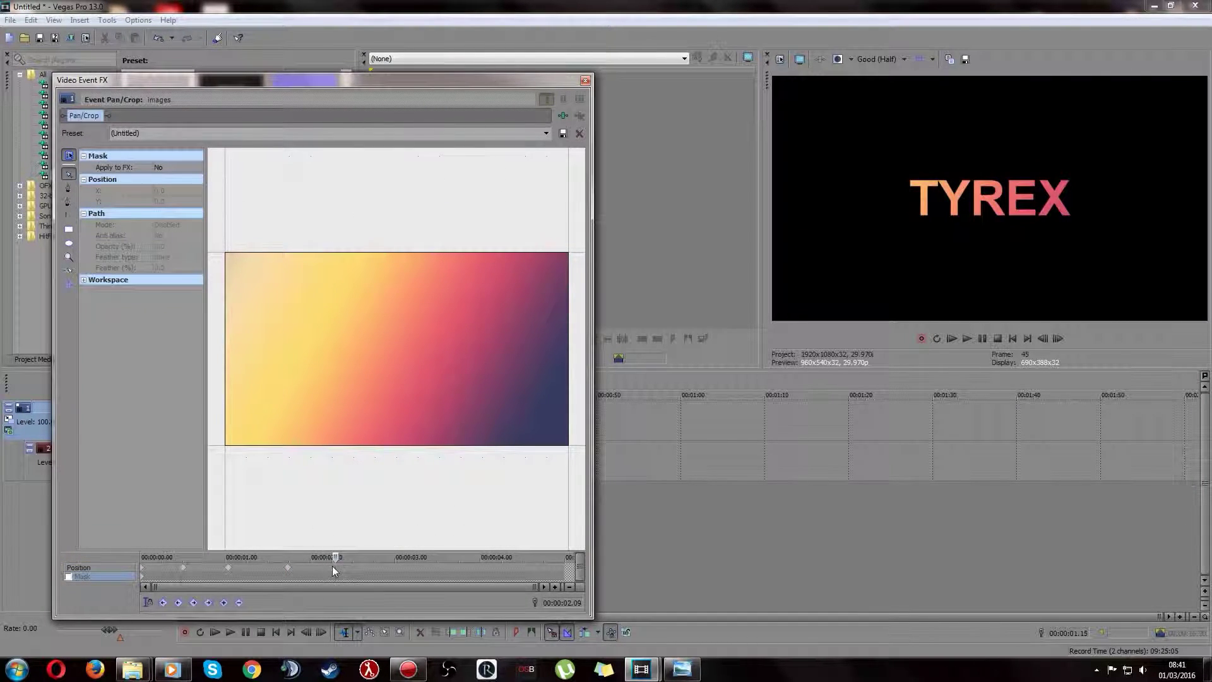
{"action": "left_click", "coordinate": [333, 570]}
{"action": "left_click", "coordinate": [374, 568]}
{"action": "left_click", "coordinate": [421, 558]}
{"action": "left_click", "coordinate": [507, 567]}
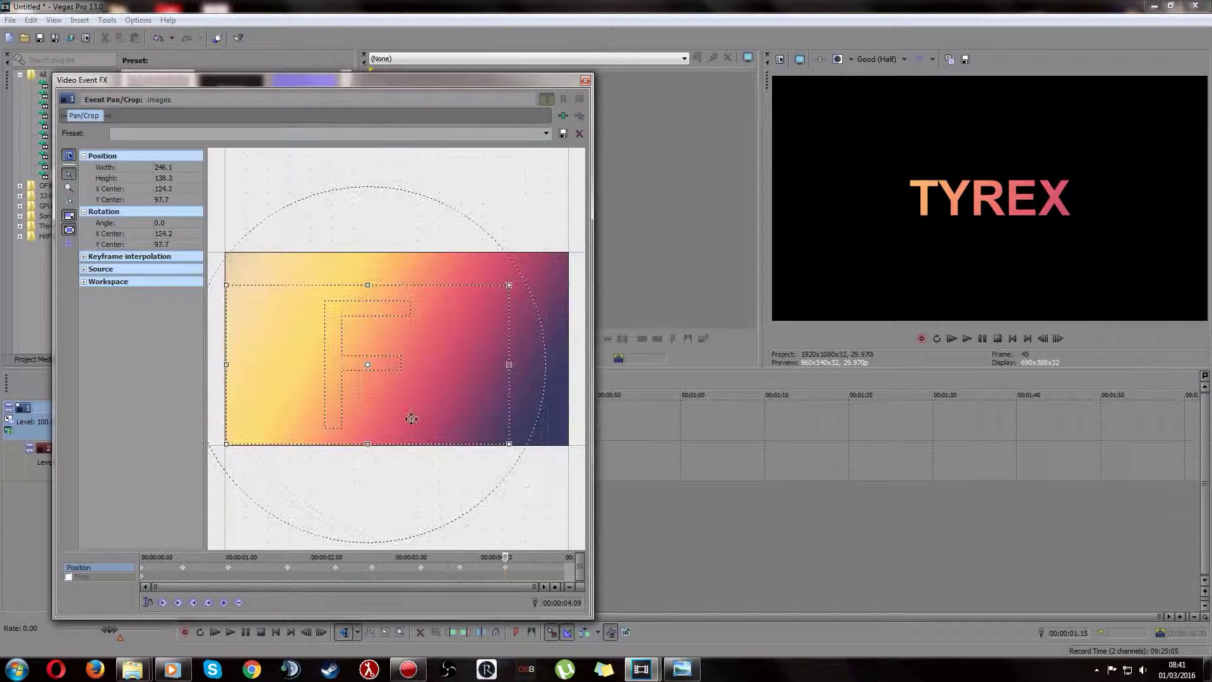
{"action": "left_click", "coordinate": [542, 569]}
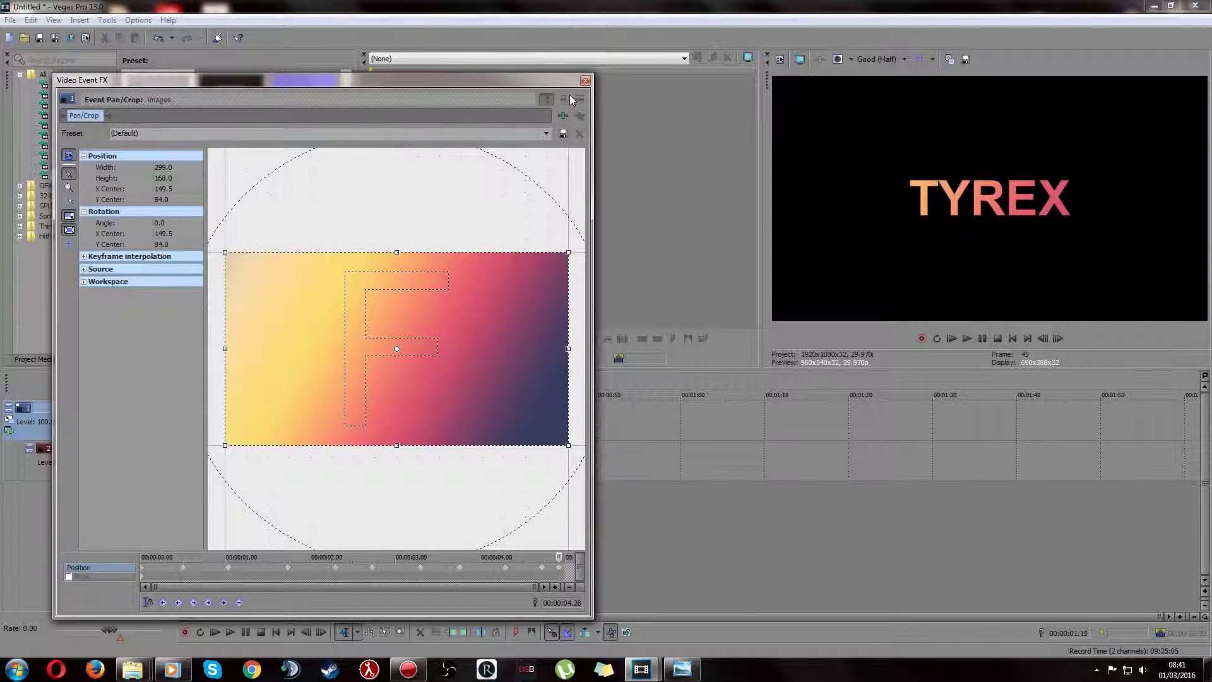
{"action": "left_click", "coordinate": [586, 82]}
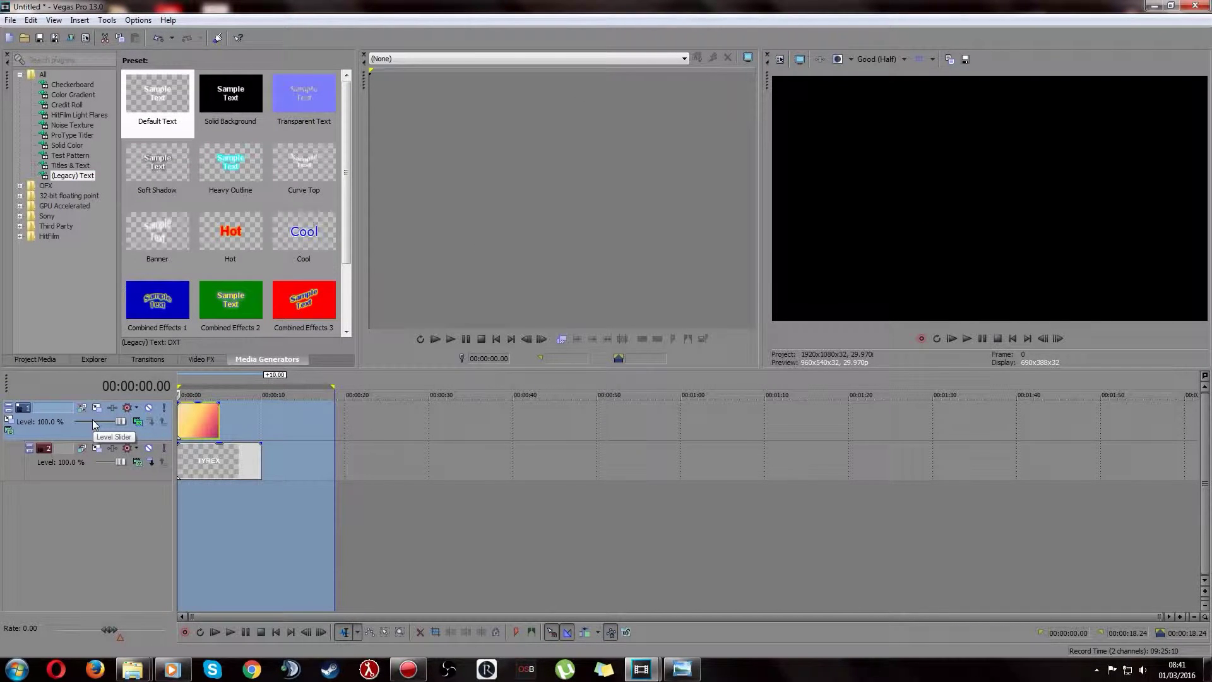
{"action": "key", "text": "space"}
{"action": "key", "text": "space"}
{"action": "key", "text": "space"}
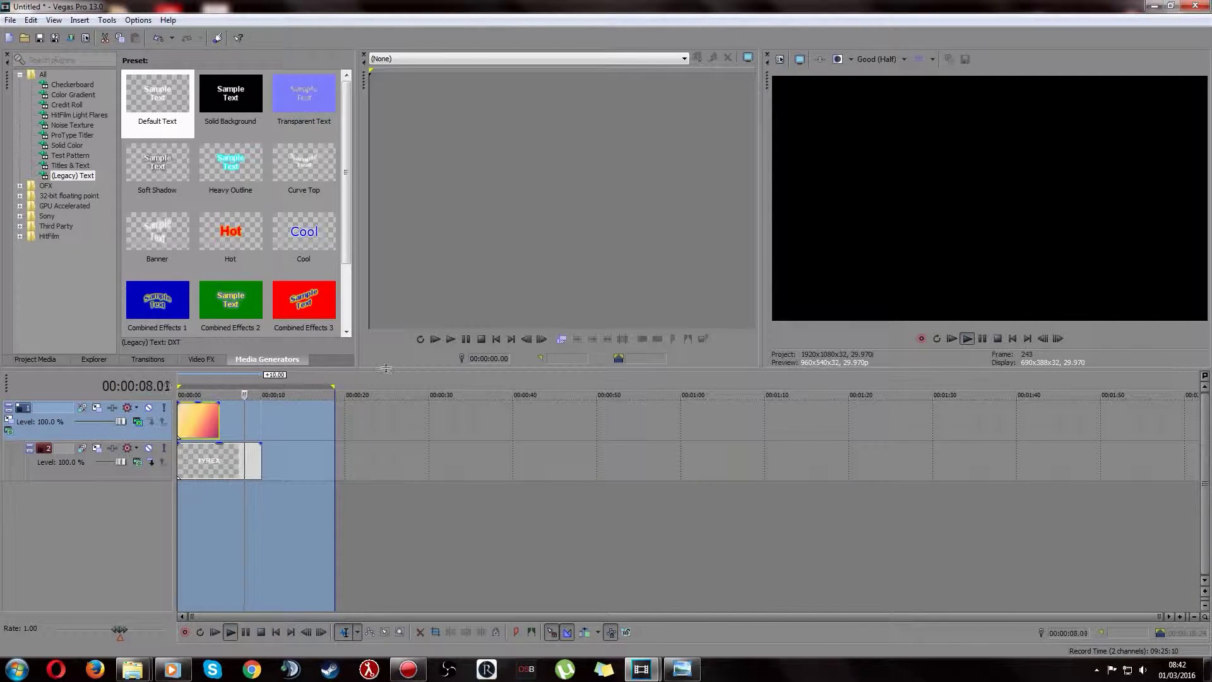
{"action": "left_click", "coordinate": [394, 437]}
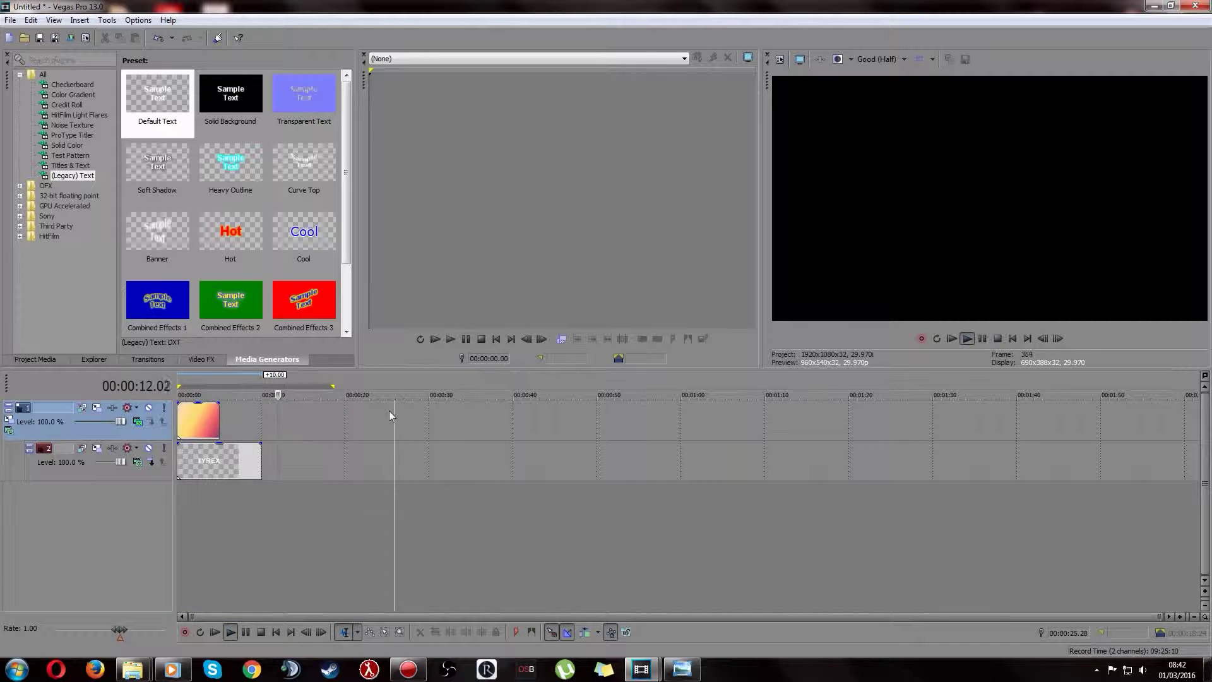